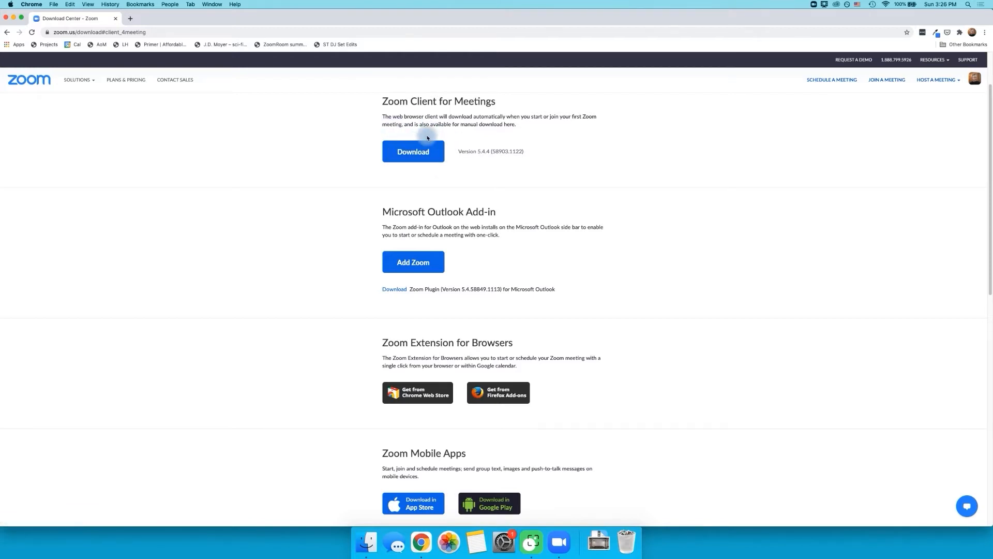
Step: Close the browser window and switch to the Zoom client's welcome window
left_click(10, 20)
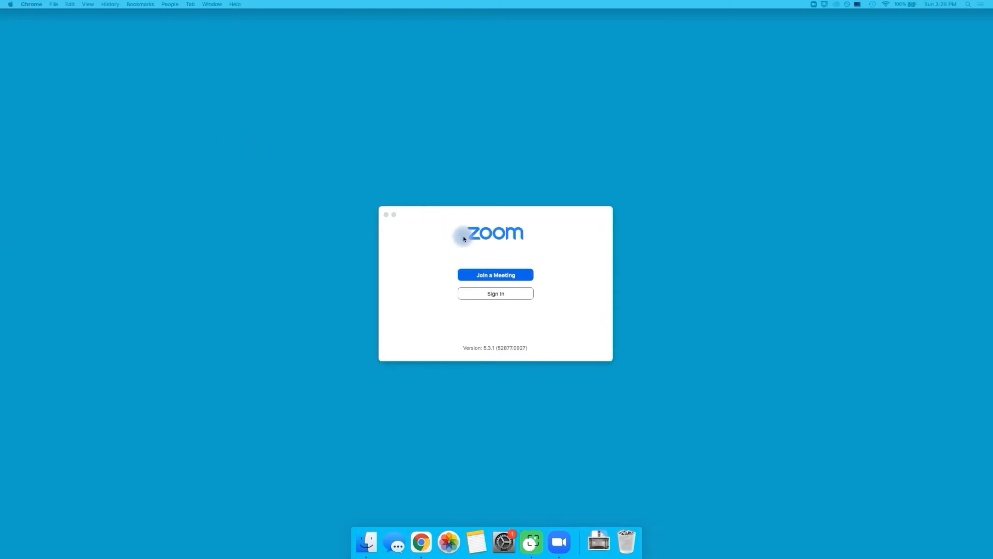
left_click(554, 253)
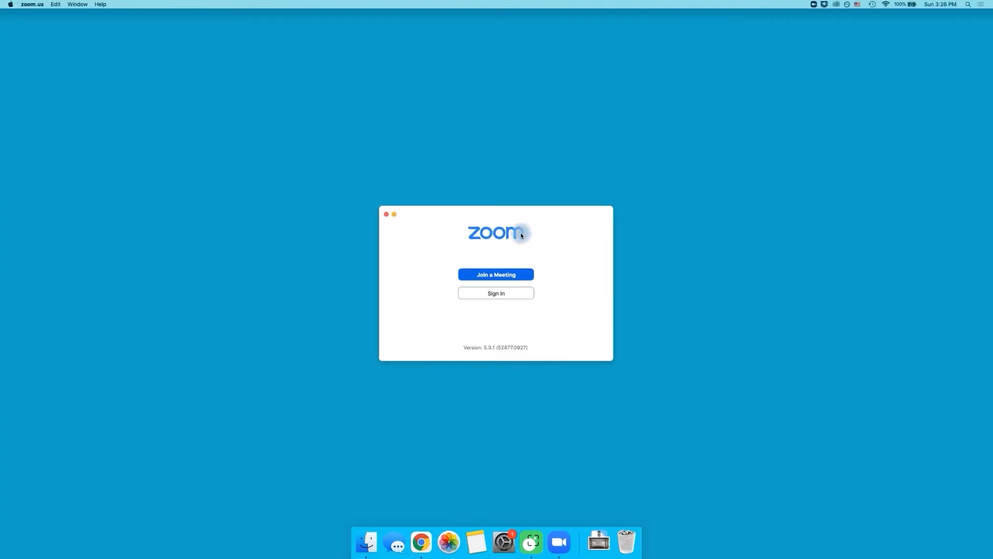
Step: Examine the Join Meeting form from the welcome window, including its name, audio and video options, and cancel it
left_click(492, 275)
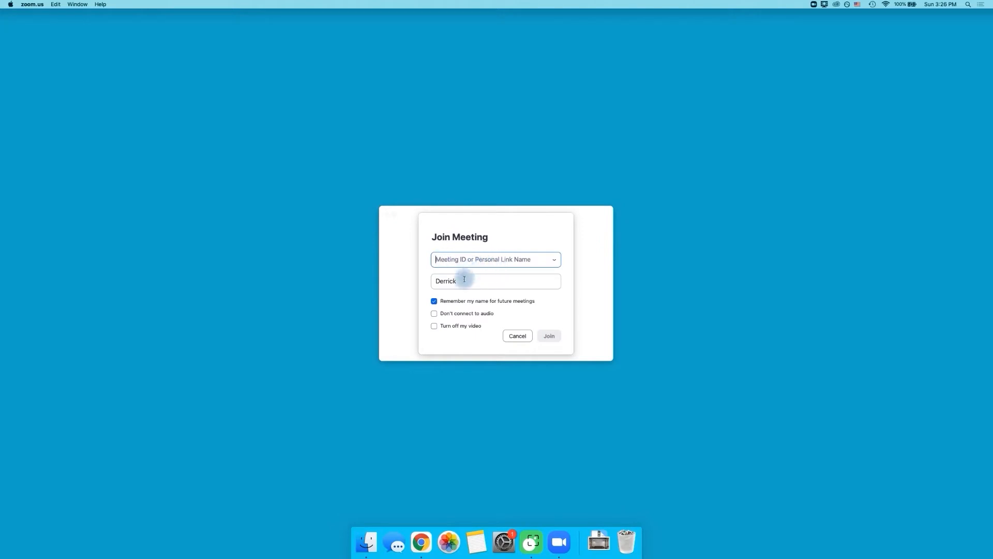
left_click(436, 301)
left_click(514, 337)
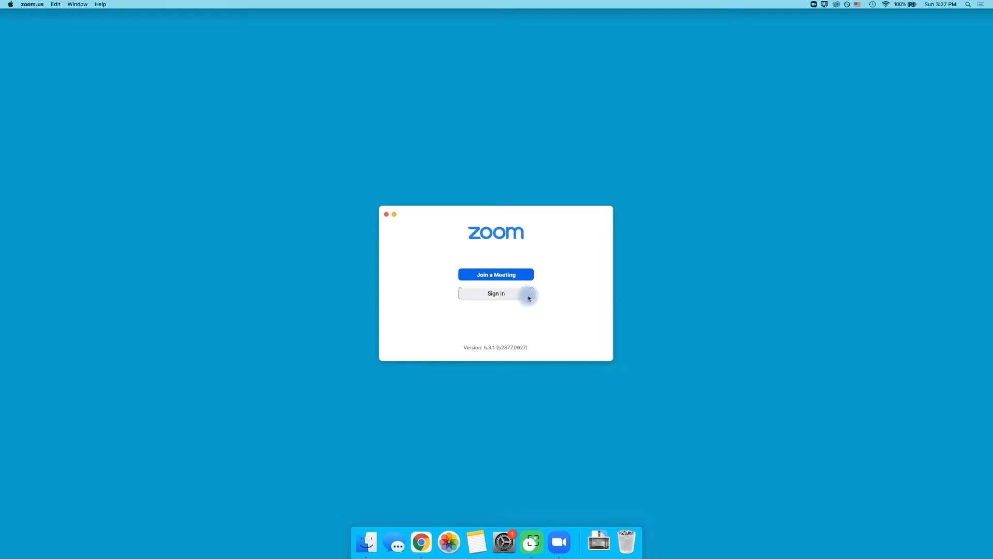
Step: Sign in to Zoom using the Google account option and shift the home window slightly on the desktop
left_click(497, 294)
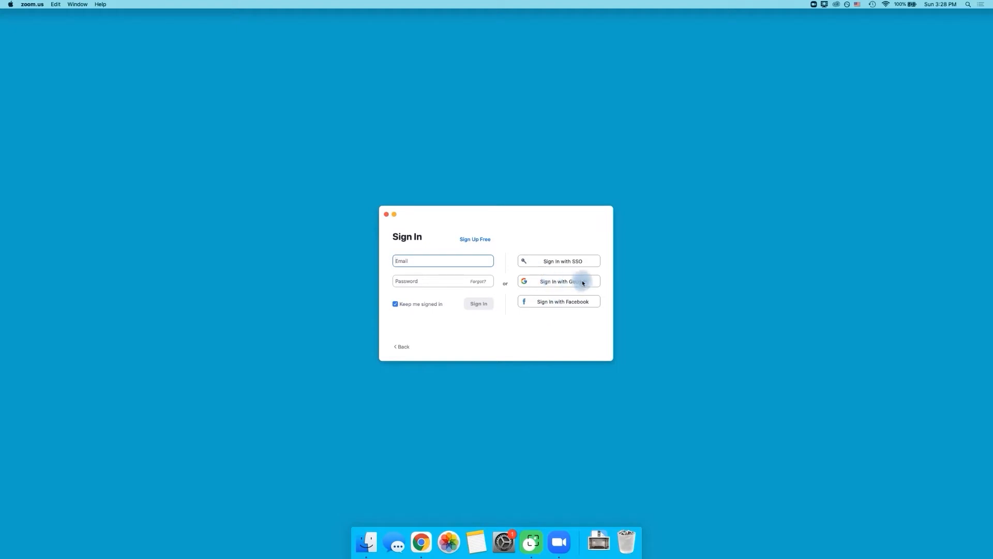
left_click(556, 284)
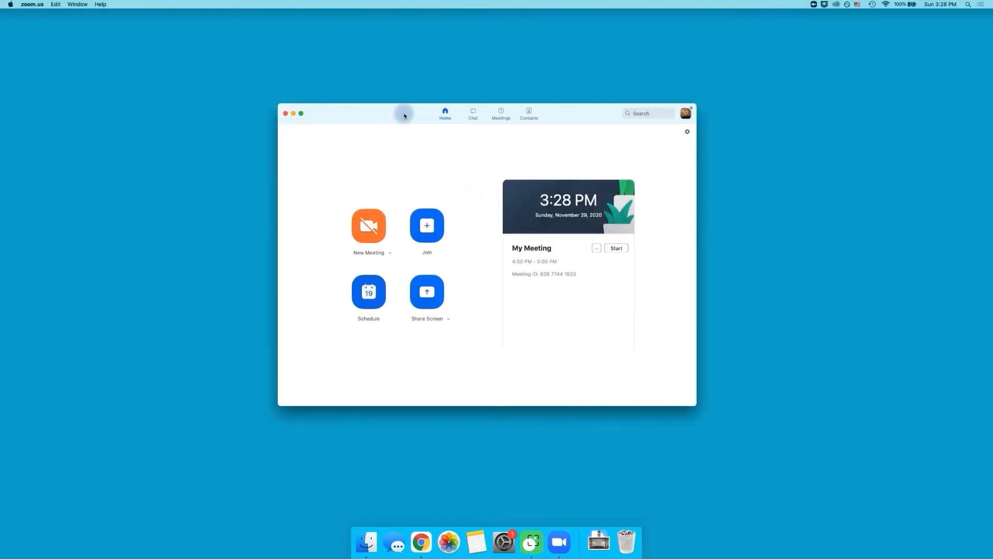
left_click_drag(405, 116, 397, 120)
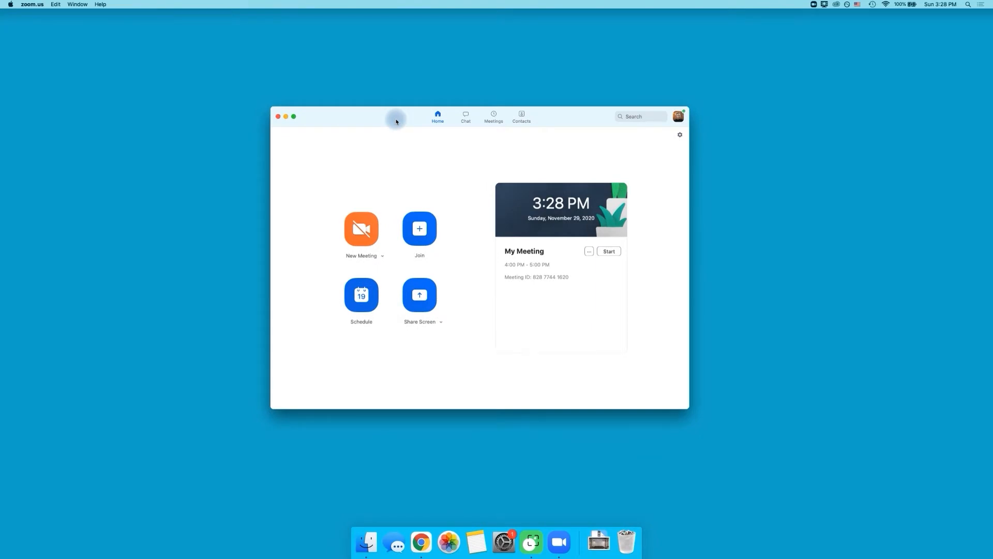
Step: Look over the home screen's meeting actions, examine the Join form there, and cancel it without joining
left_click(362, 233)
left_click(420, 231)
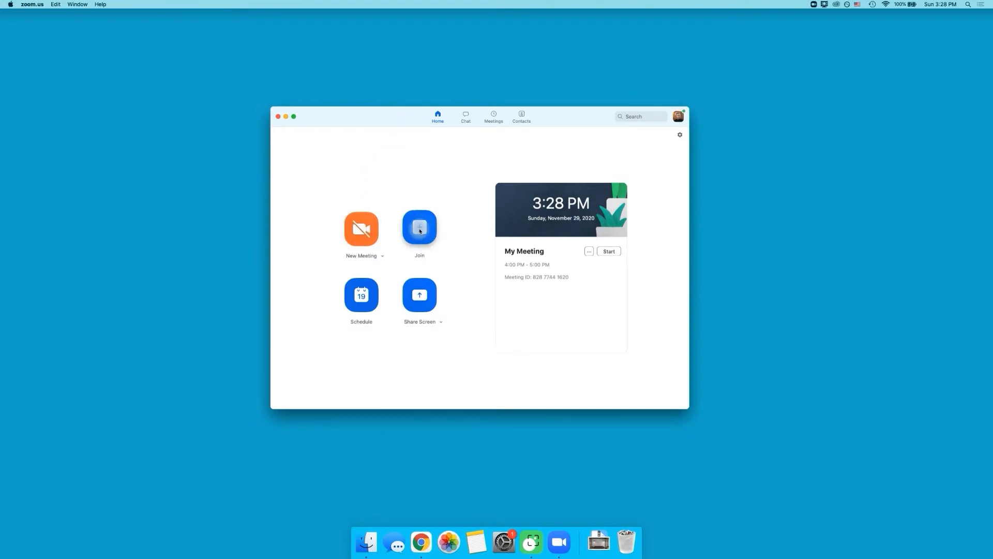
left_click(368, 298)
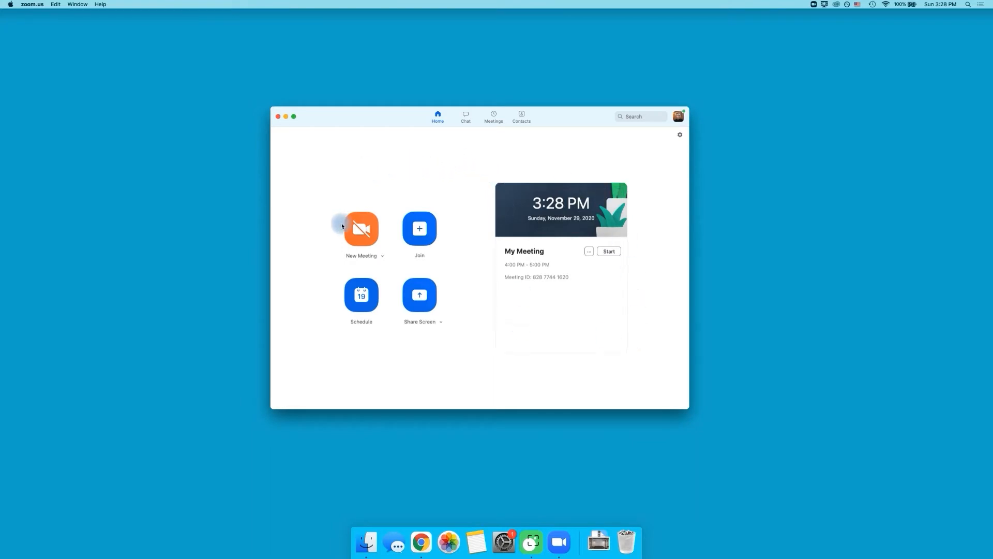
left_click(424, 232)
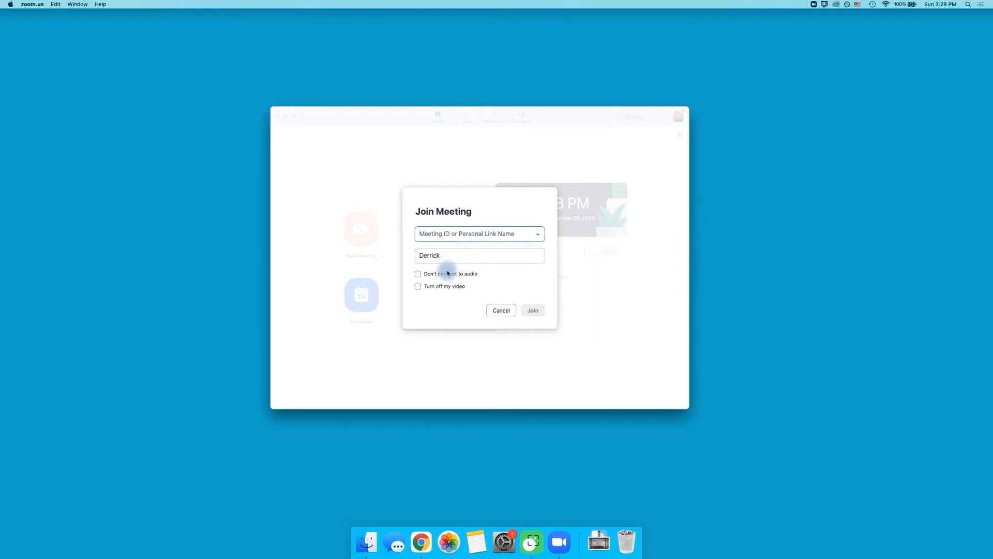
left_click(496, 310)
Step: Examine the Schedule Meeting options for time, meeting ID, security, video, audio and calendar, and cancel without saving
left_click(361, 296)
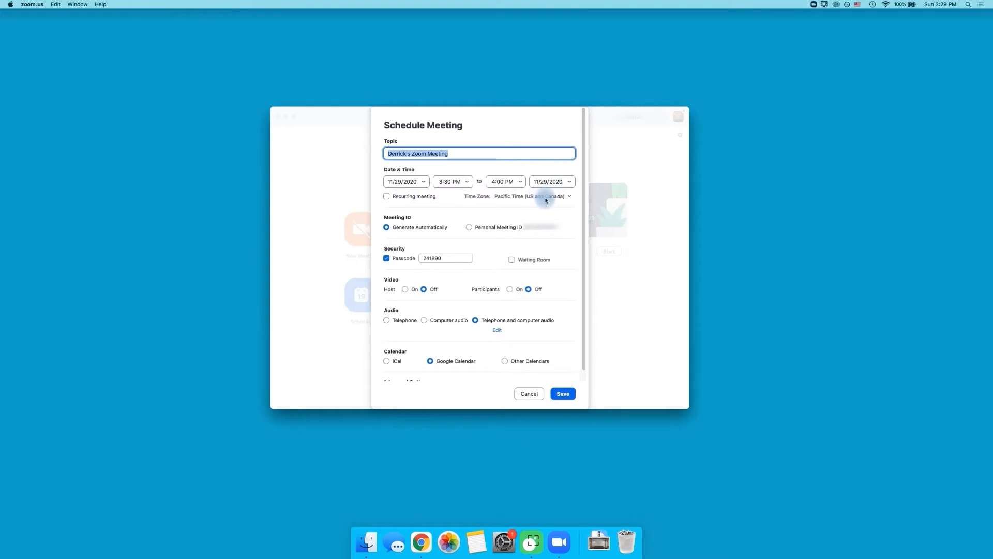
scroll(474, 234, "down", 1)
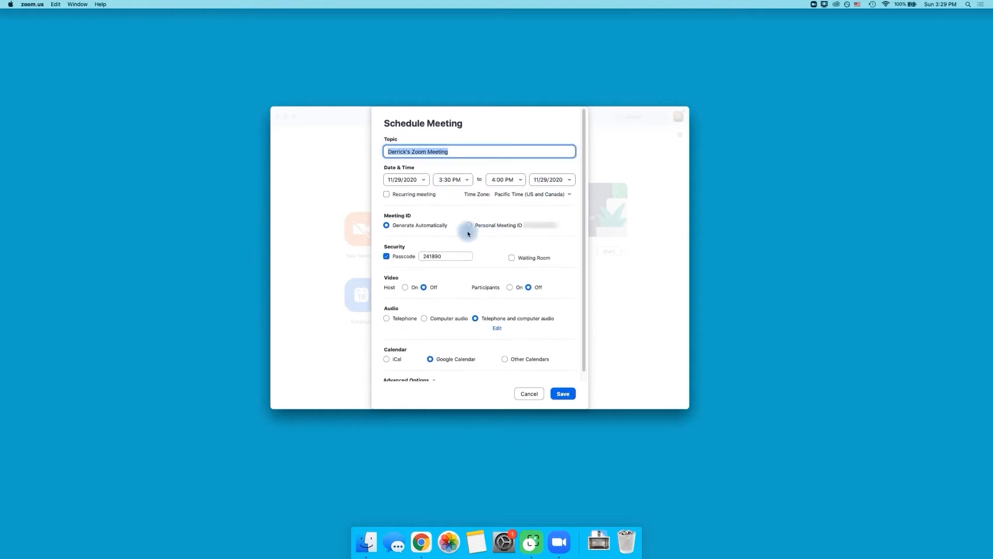
scroll(452, 233, "down", 1)
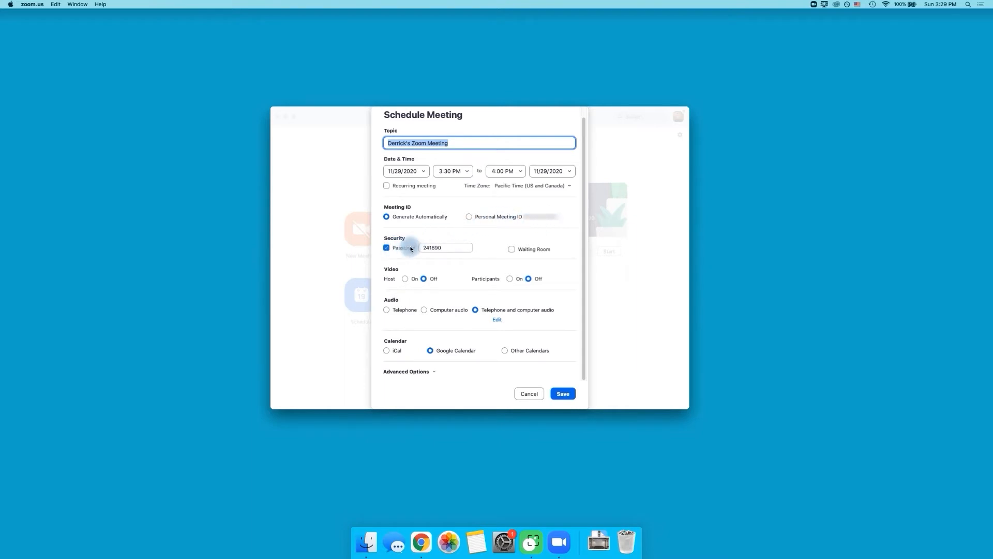
left_click(513, 250)
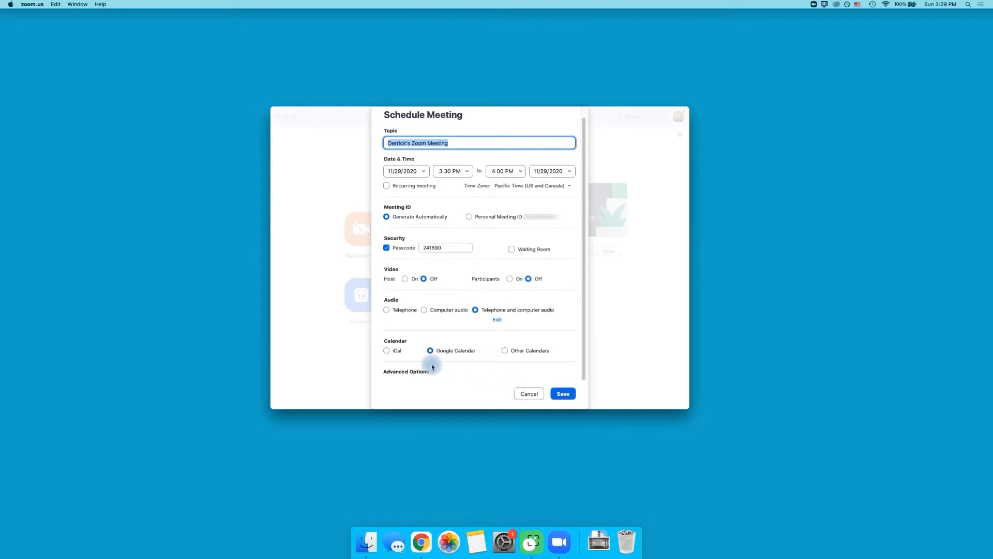
left_click(528, 394)
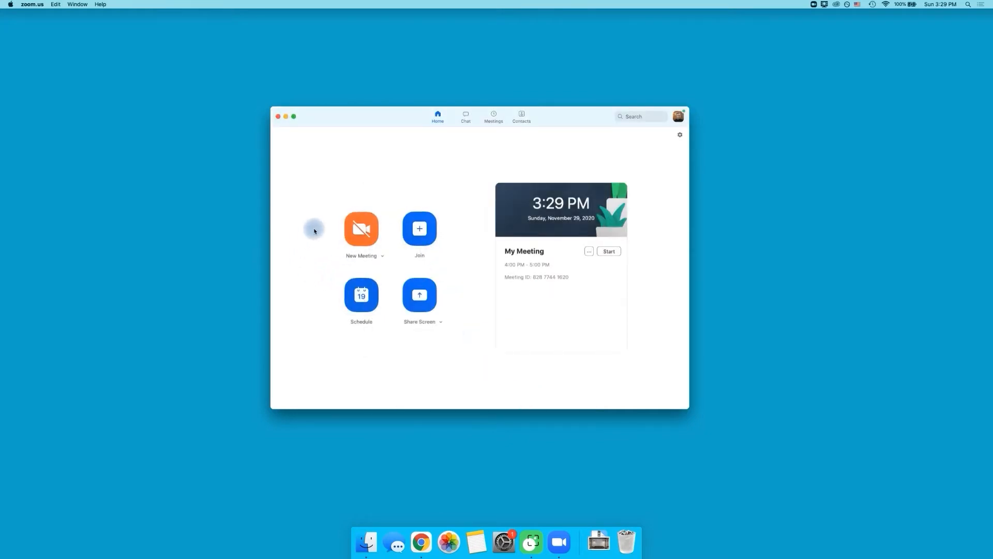
Step: Start a new meeting with video off and without the Personal Meeting ID, and dismiss the audio options without joining audio
left_click(383, 257)
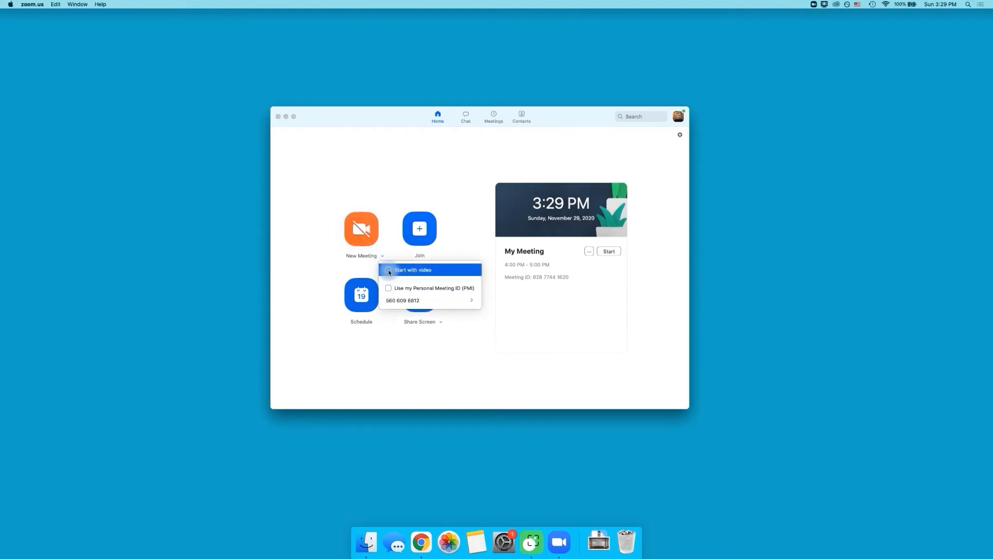
left_click(389, 271)
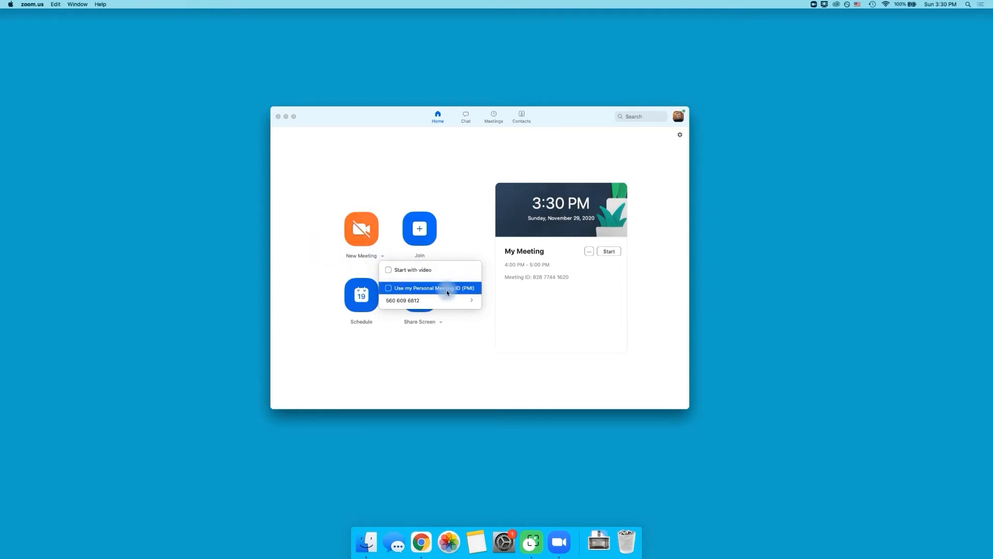
left_click(325, 249)
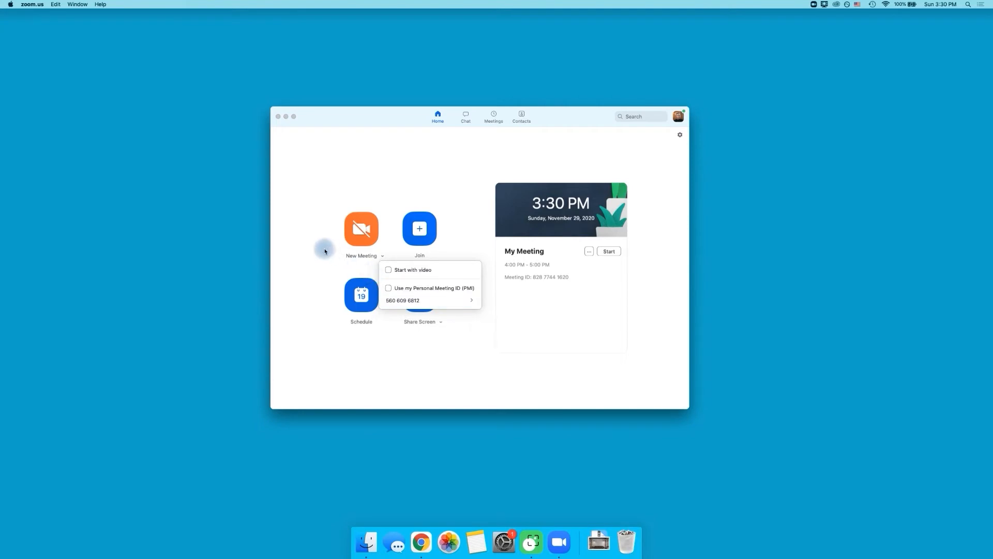
left_click(364, 233)
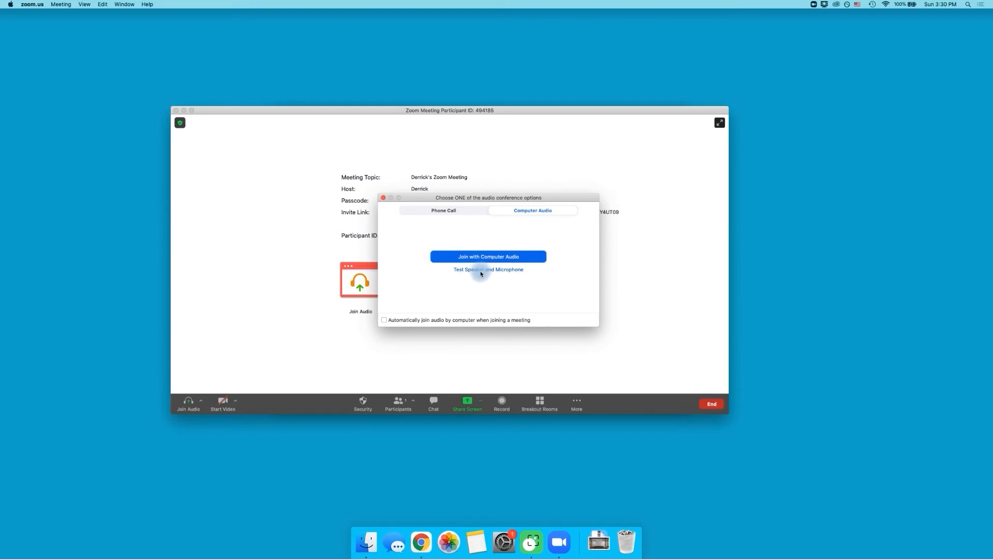
left_click(383, 197)
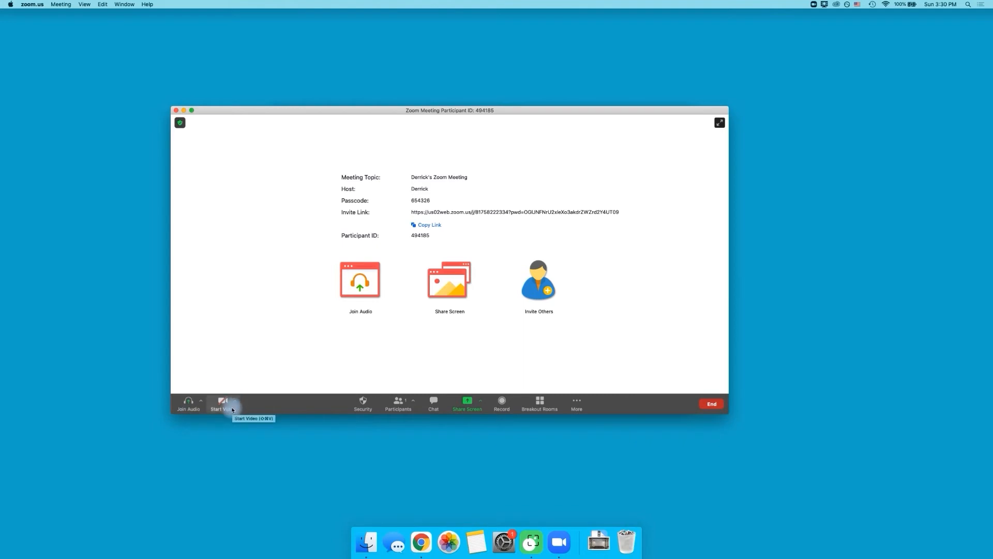
Step: Examine the meeting's security options and the permissions allowed to participants
left_click(362, 403)
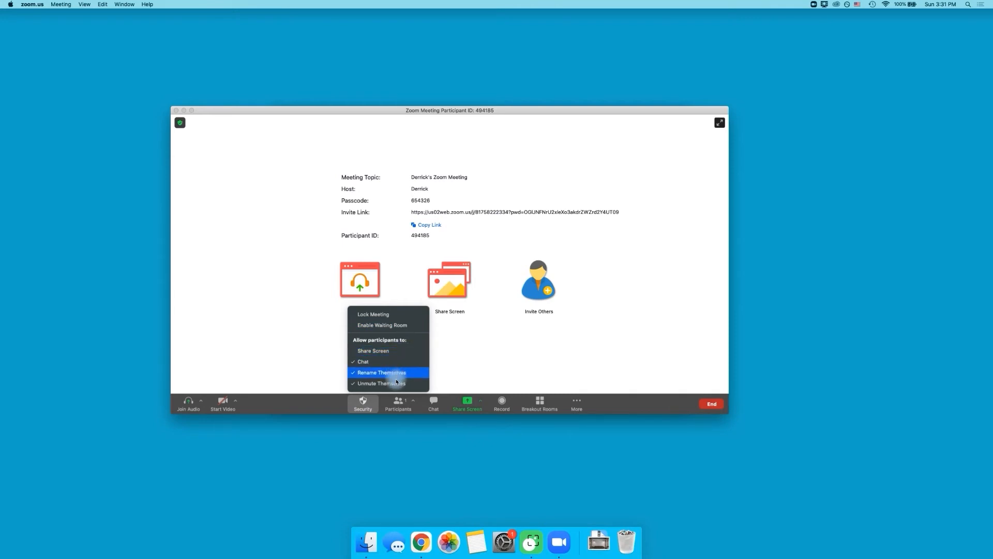
left_click(313, 399)
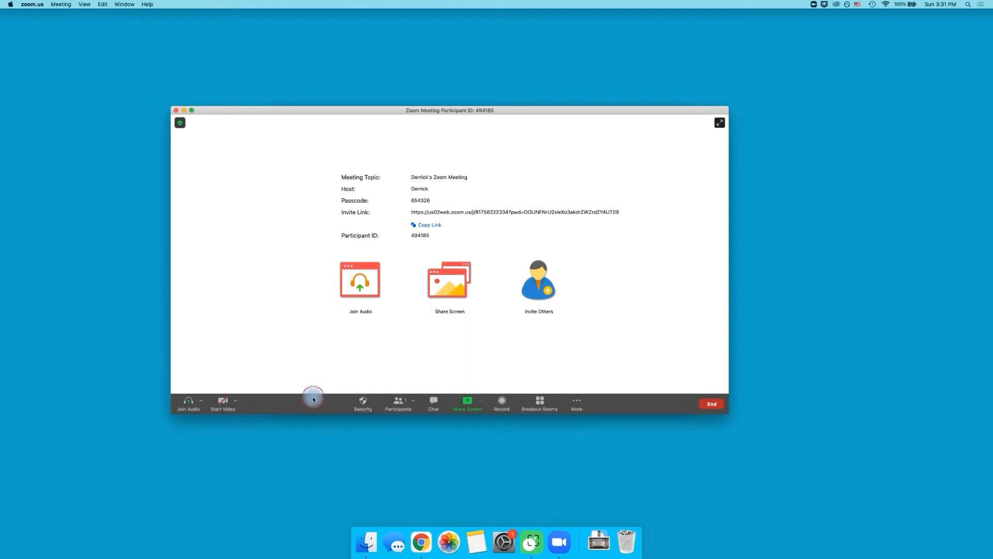
Step: Show the participants list and check the host's own options for renaming and editing the profile picture
left_click(400, 403)
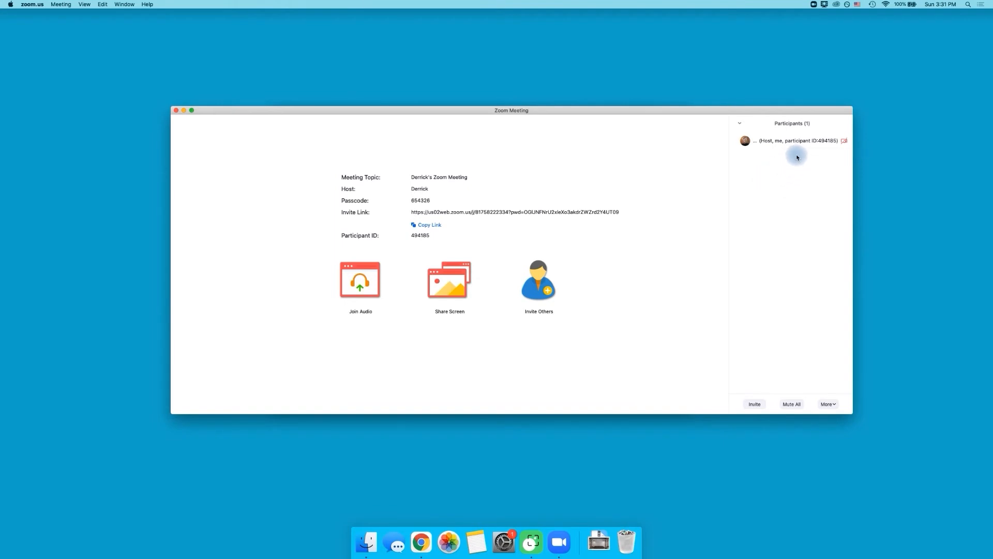
mouse_move(756, 150)
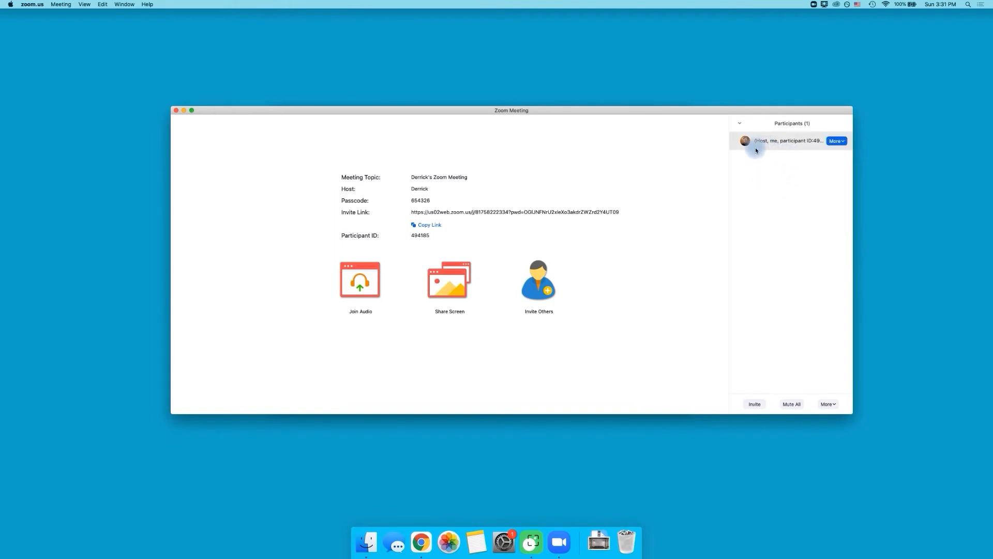
left_click(839, 144)
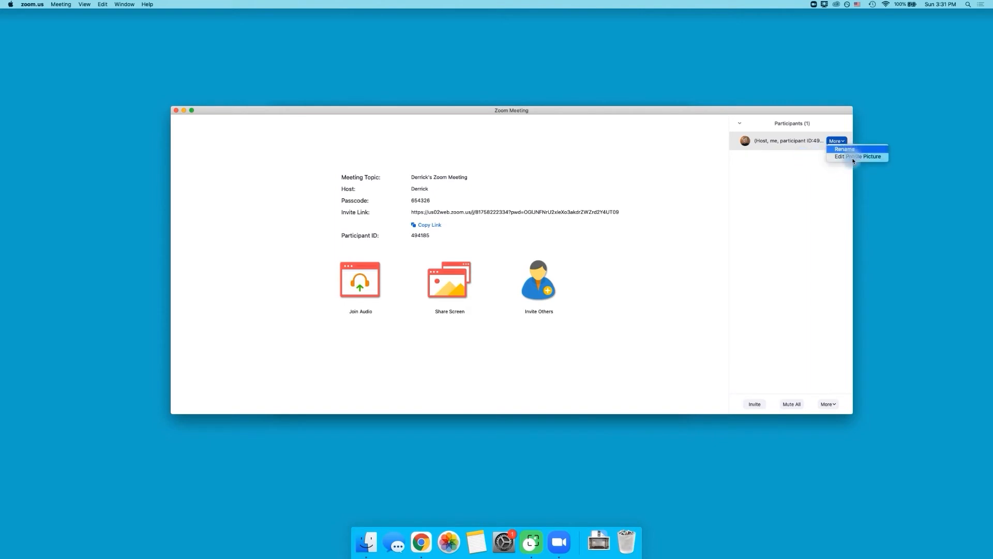
left_click(791, 187)
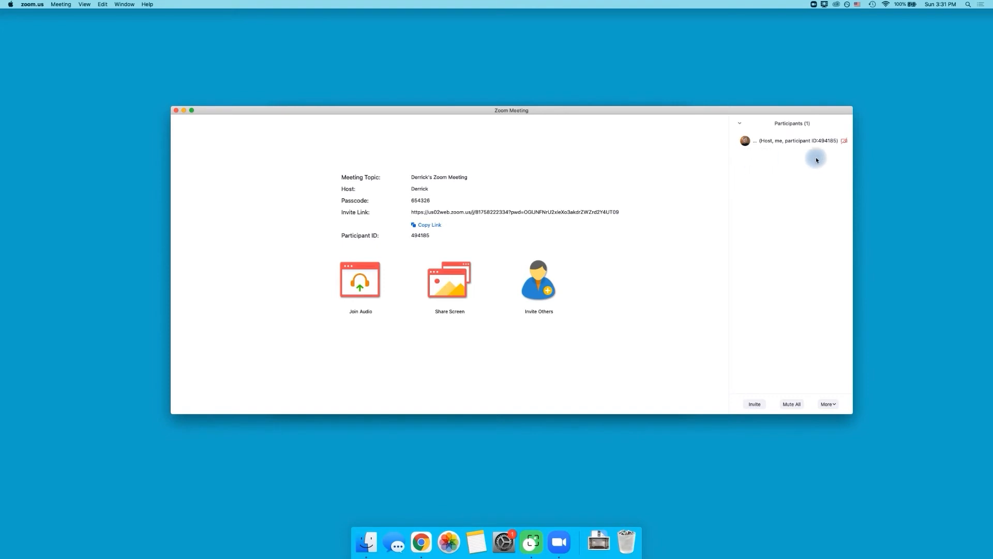
Step: Show the meeting chat and review its participant chat permissions and the available file-sharing sources
mouse_move(429, 367)
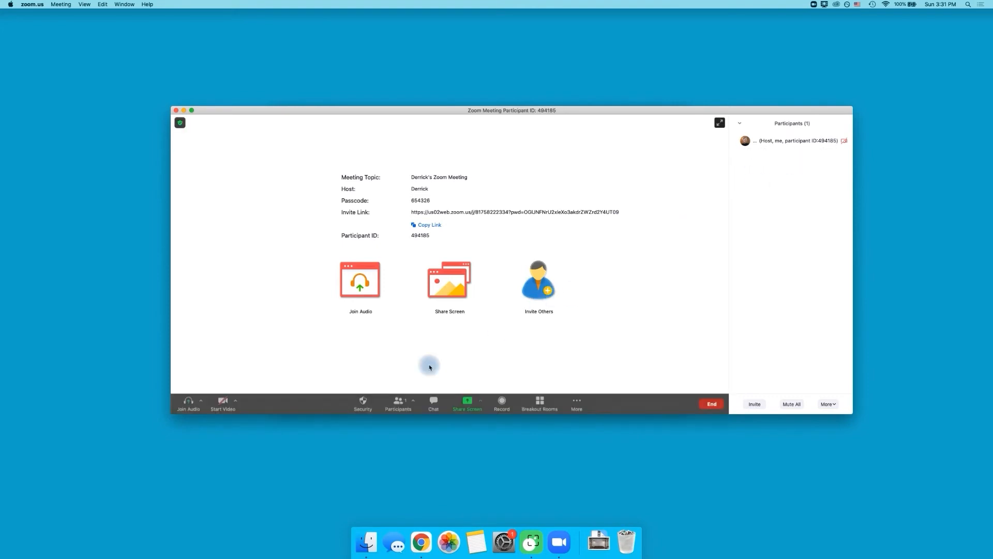
left_click(435, 405)
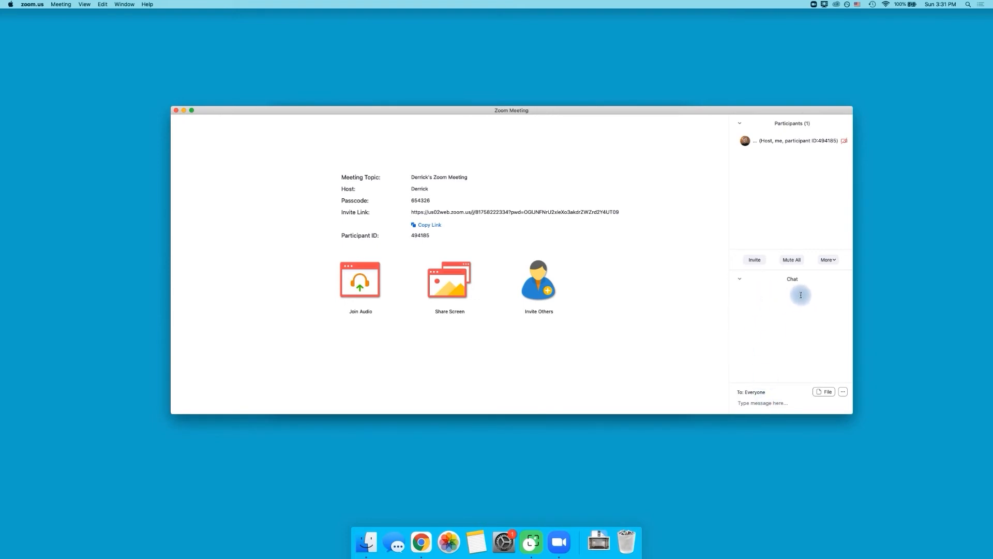
left_click(844, 392)
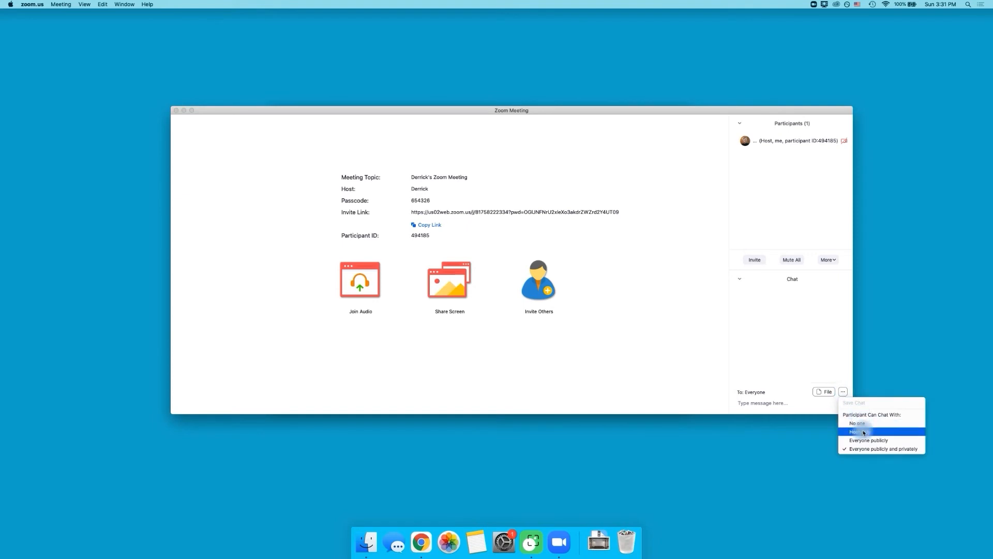
left_click(811, 407)
left_click(825, 392)
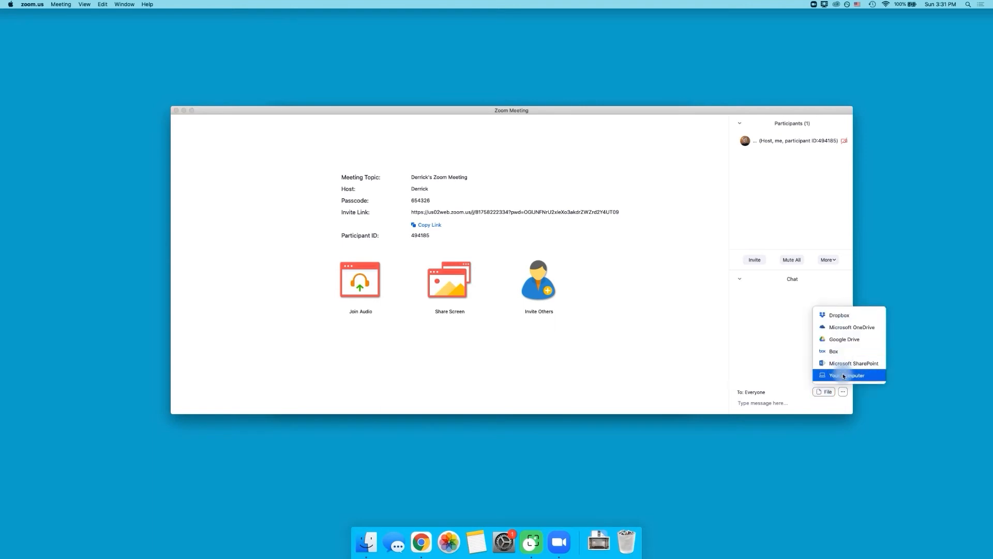
left_click(784, 401)
Step: Examine the basic screen-sharing sources and sound options, and close the selection without sharing
mouse_move(464, 400)
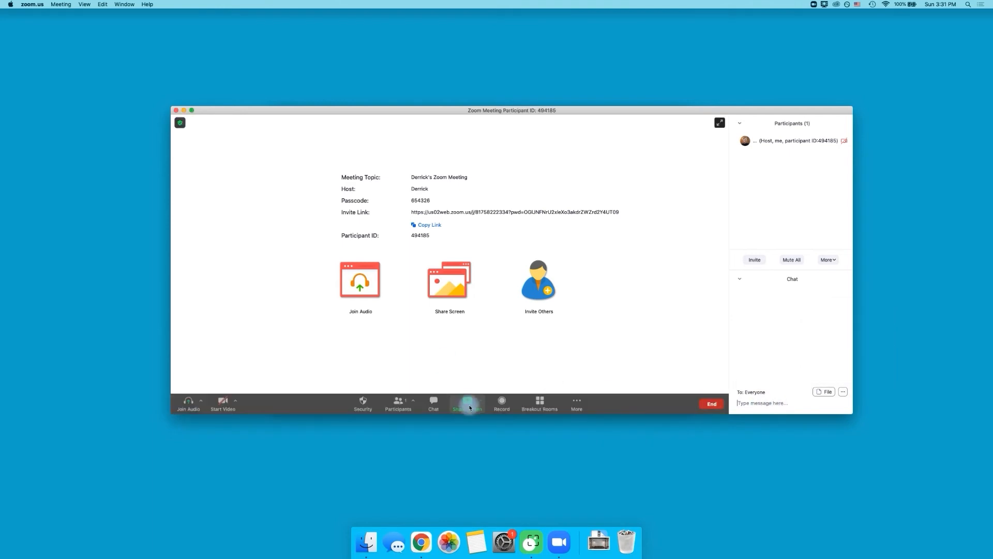
left_click(469, 407)
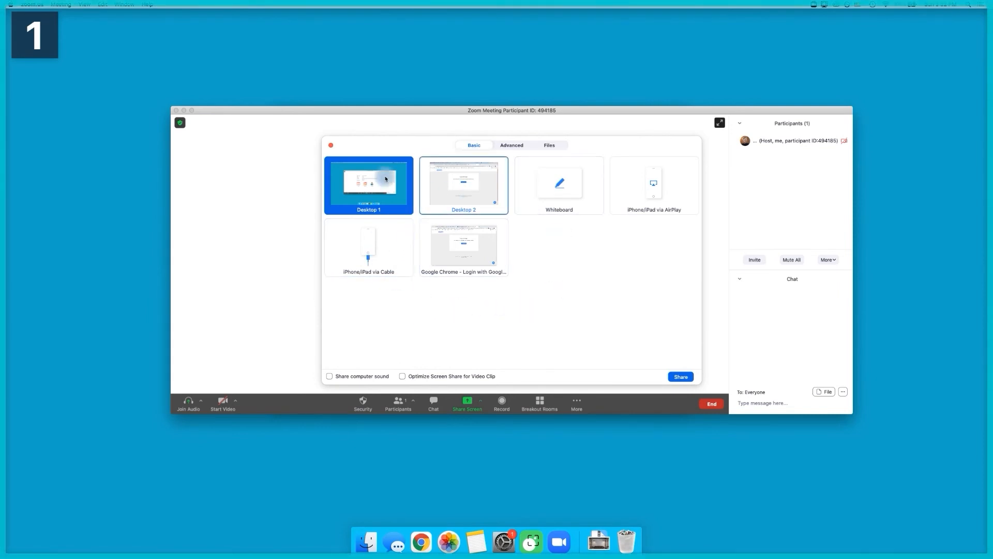
left_click(331, 146)
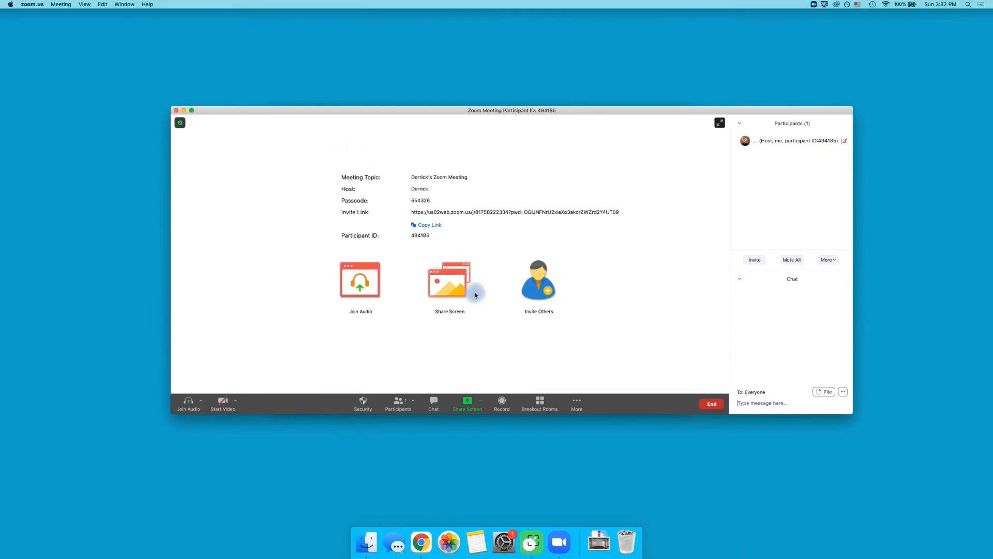
Step: Start recording the meeting on this computer and continue without audio
left_click(504, 406)
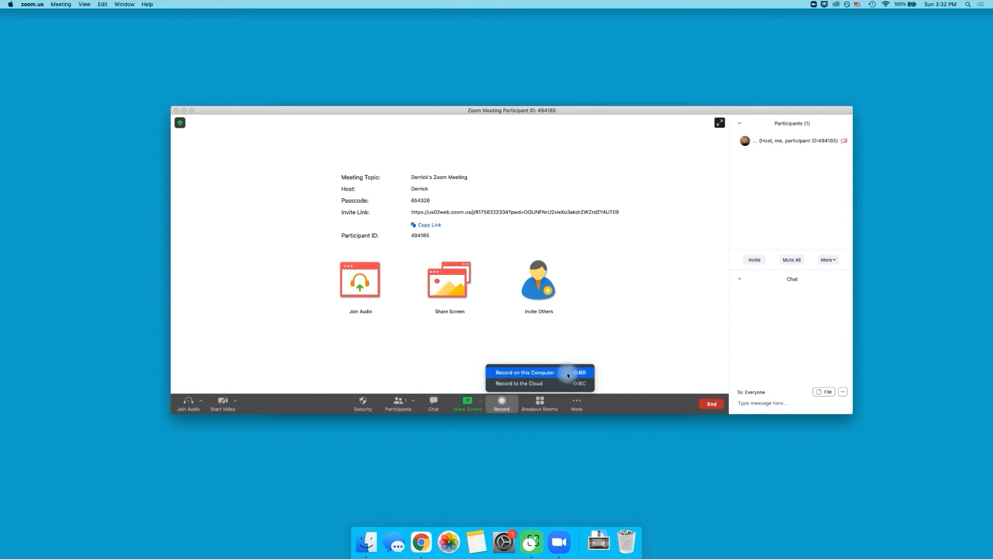
left_click(537, 373)
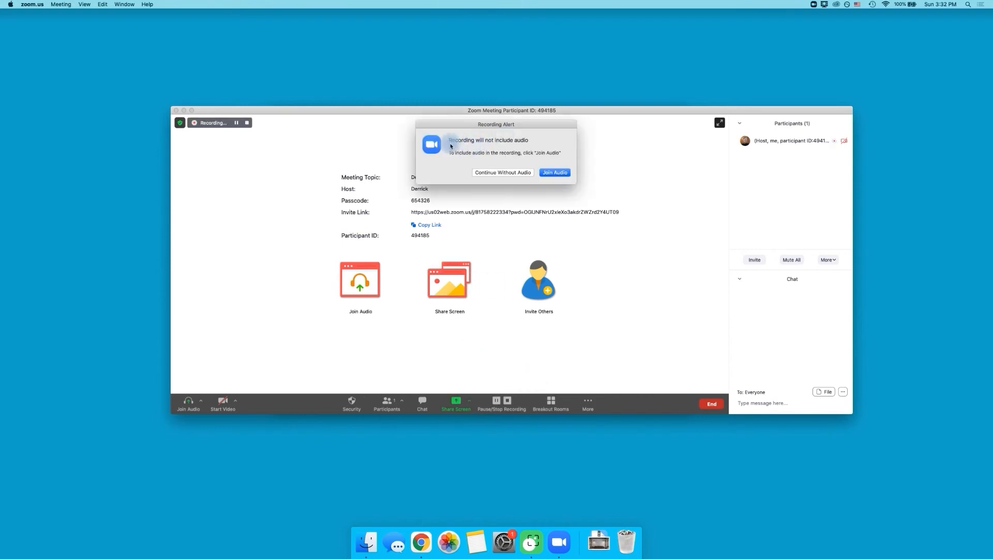
left_click(497, 173)
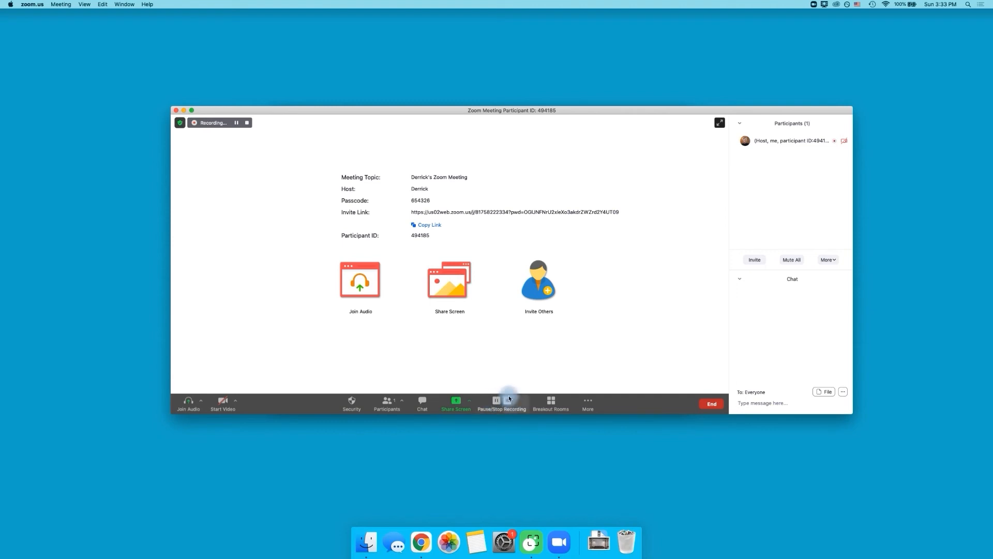
Step: Pause the meeting recording, resume it, and stop it completely
left_click(495, 404)
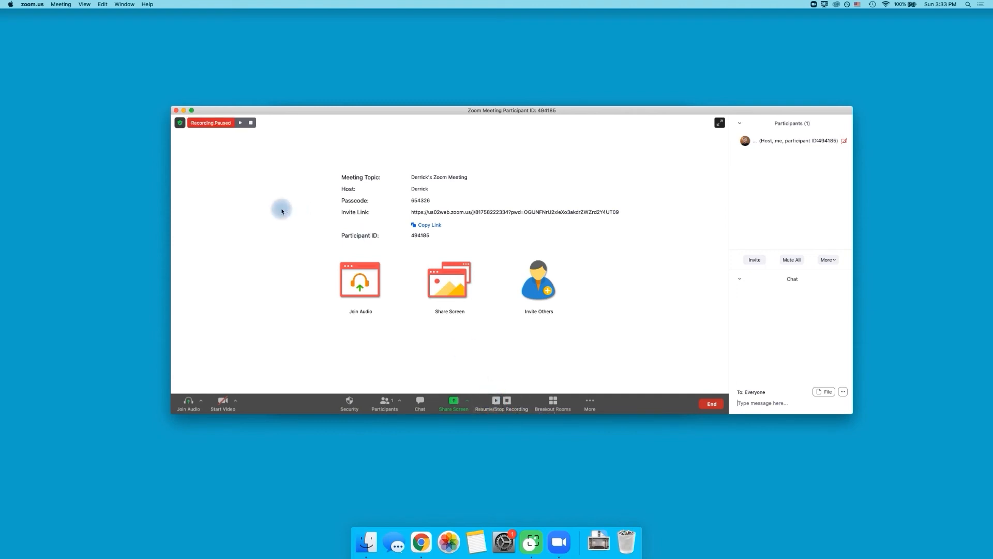
left_click(495, 403)
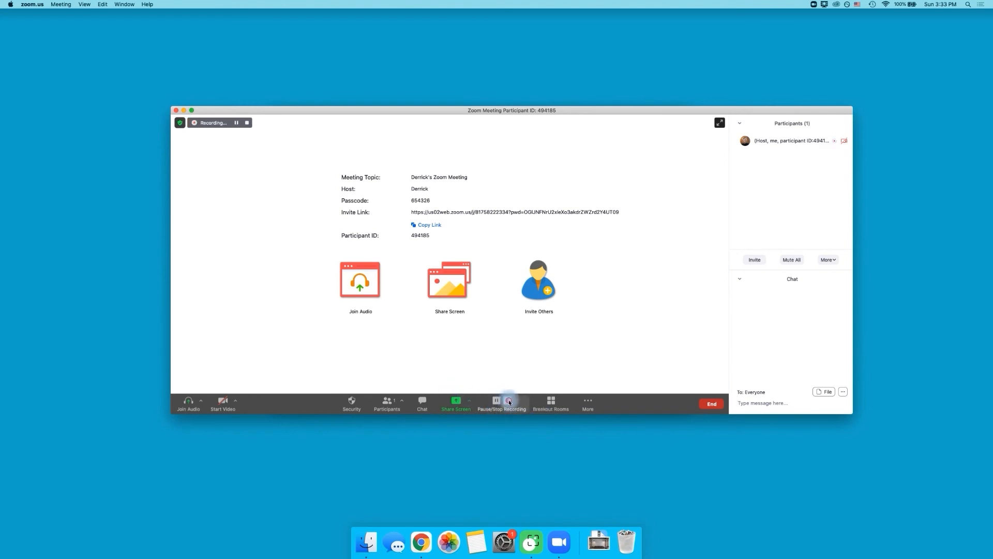
left_click(508, 400)
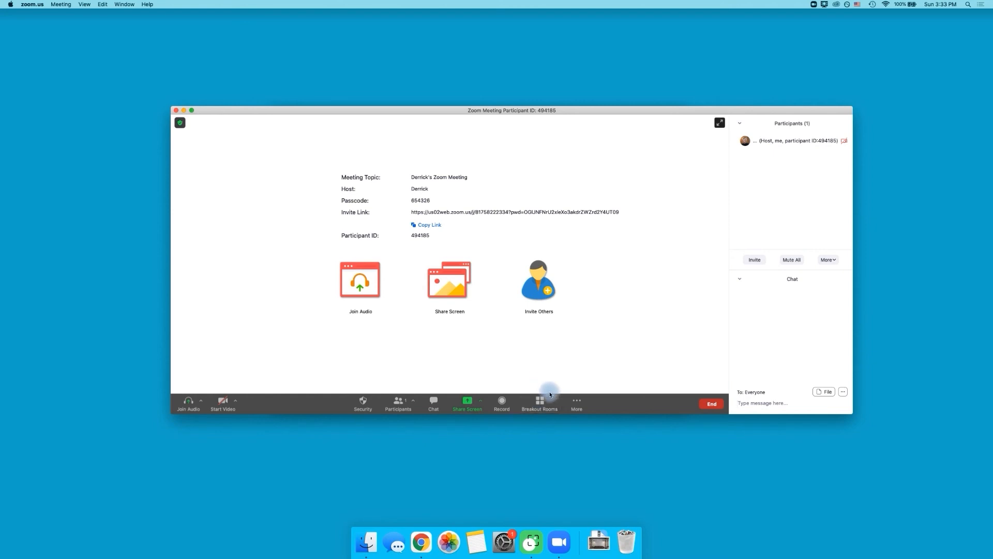
Step: Leave the meeting so its recording converts, and look over the saved recording files before closing their folder
left_click(713, 407)
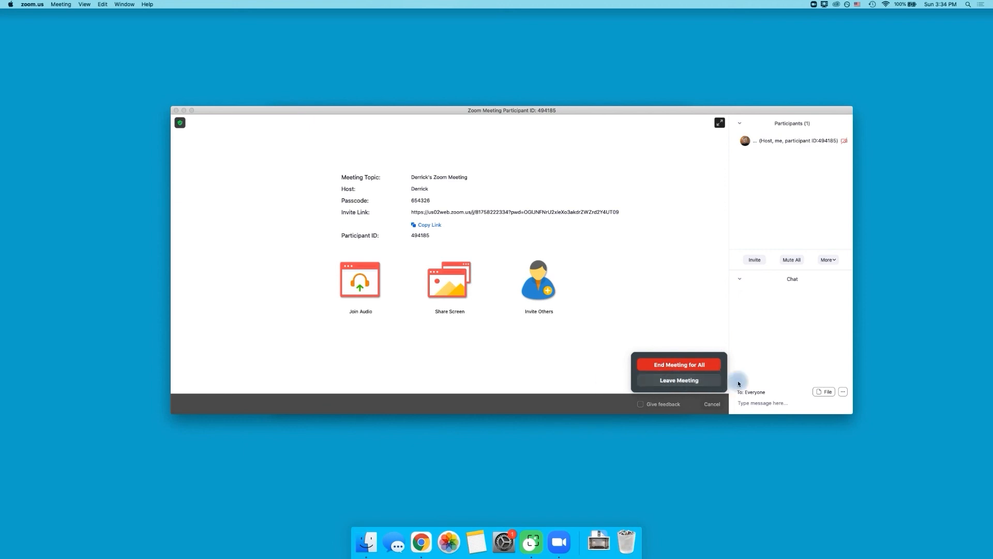
left_click(684, 380)
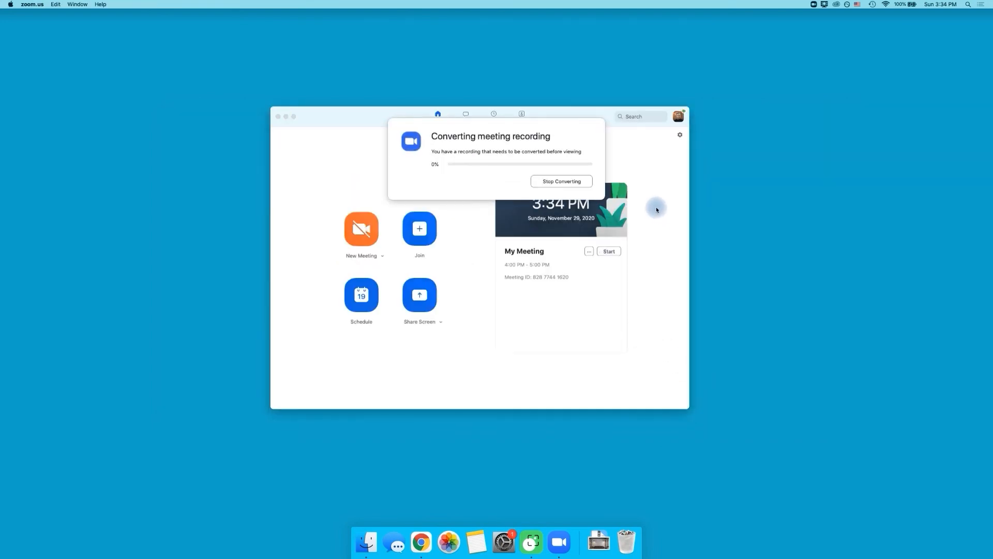
left_click_drag(502, 102, 494, 107)
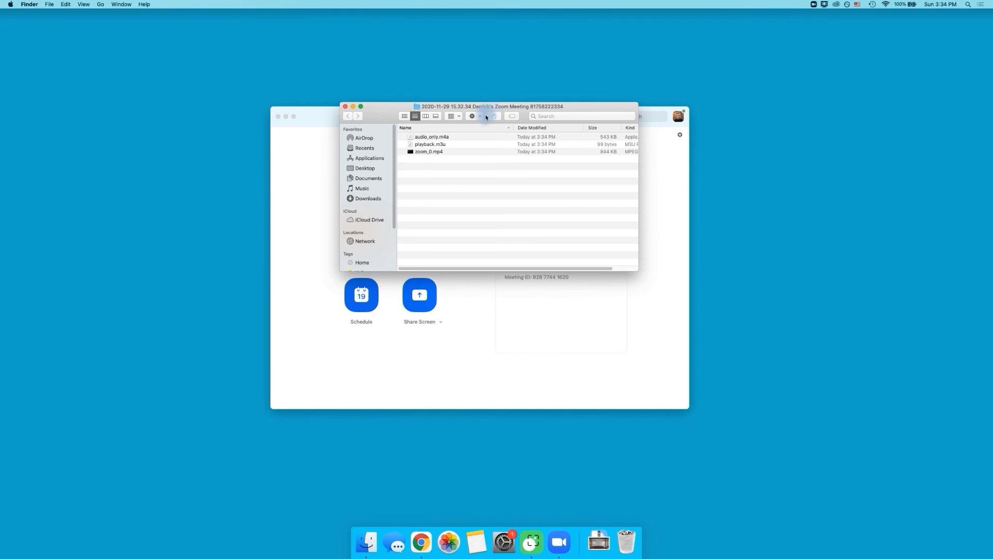
left_click(515, 156)
left_click(346, 107)
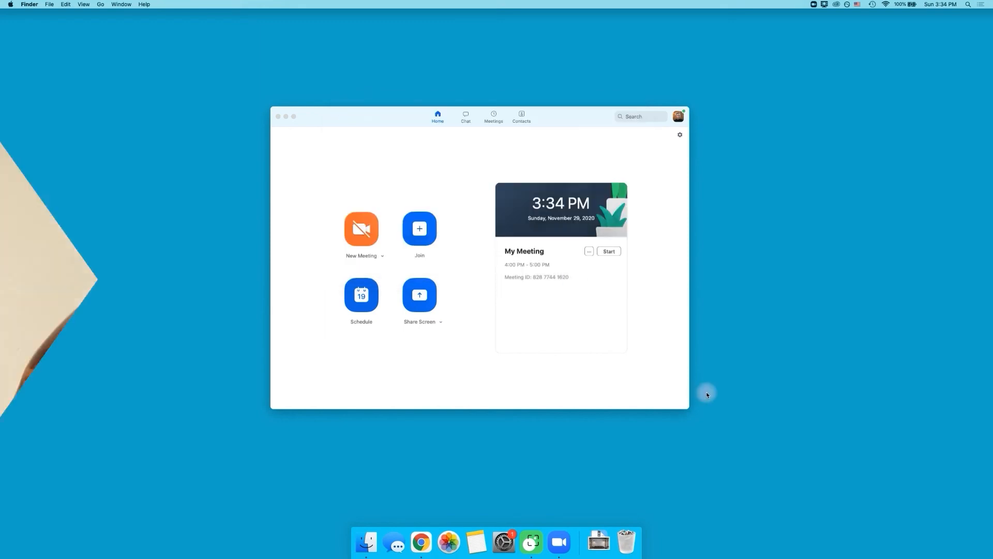